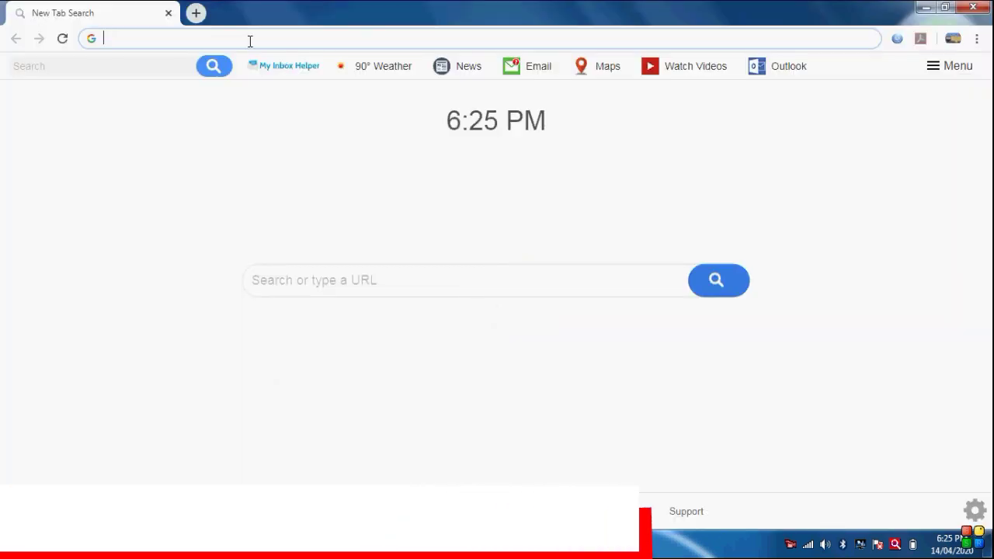
Step: Try the omnibox calculator with 30-15 and 30+50, then clear each entry
click(250, 40)
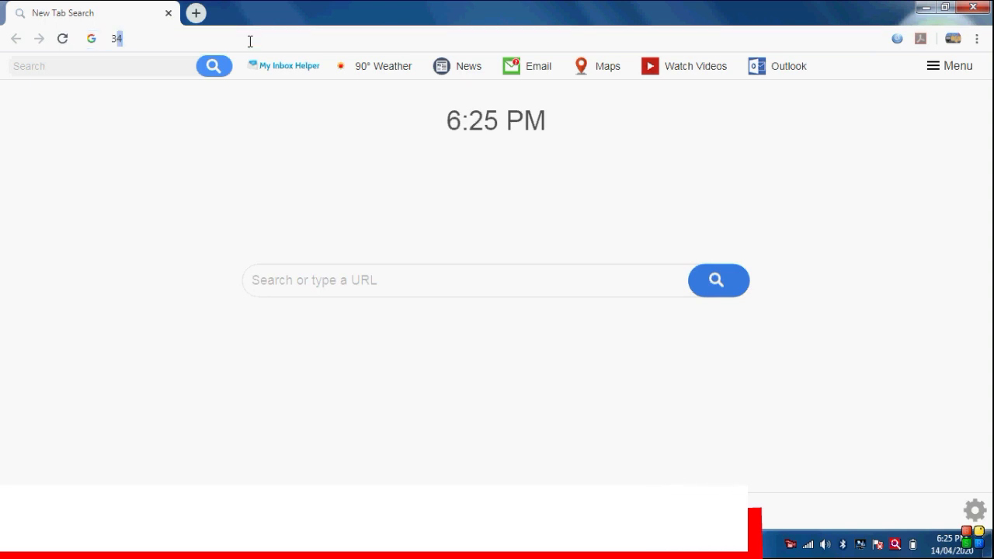
text(30-)
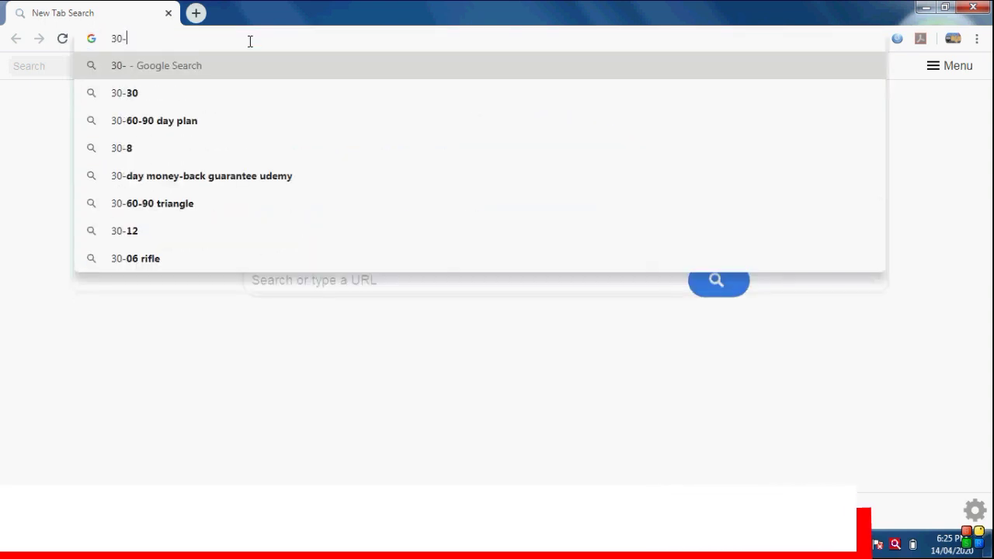
text(15)
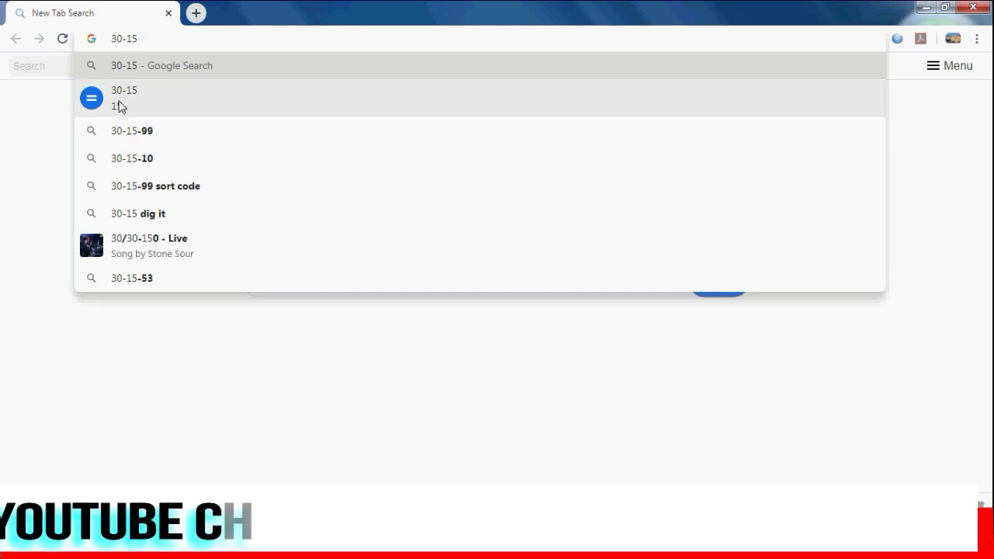
key(BackSpace)
key(BackSpace)
key(BackSpace)
key(BackSpace)
key(BackSpace)
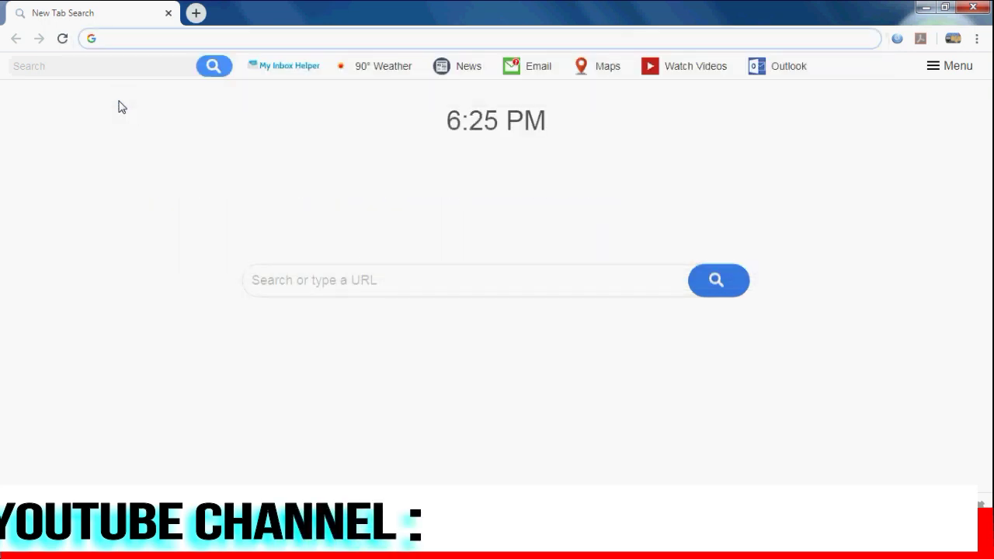
text(30)
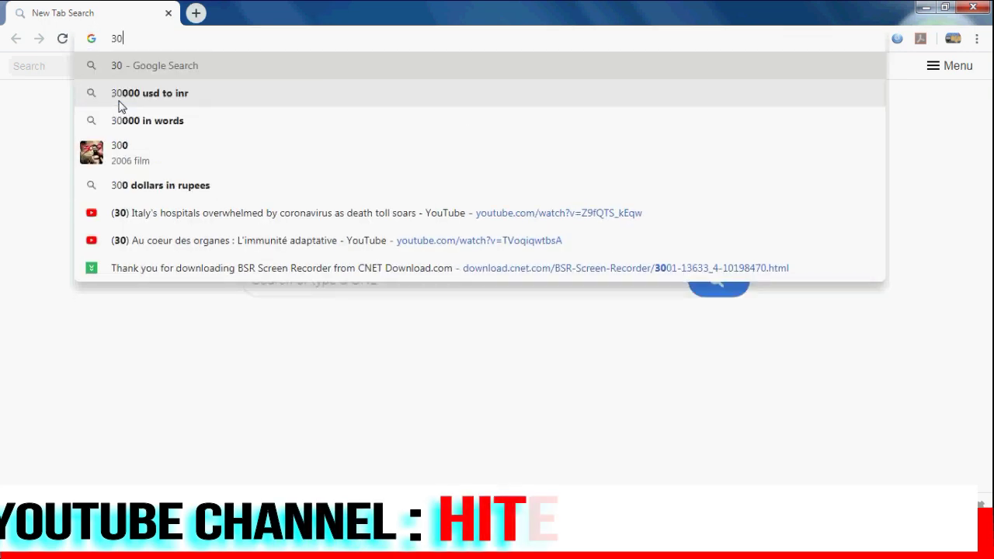
text(+5)
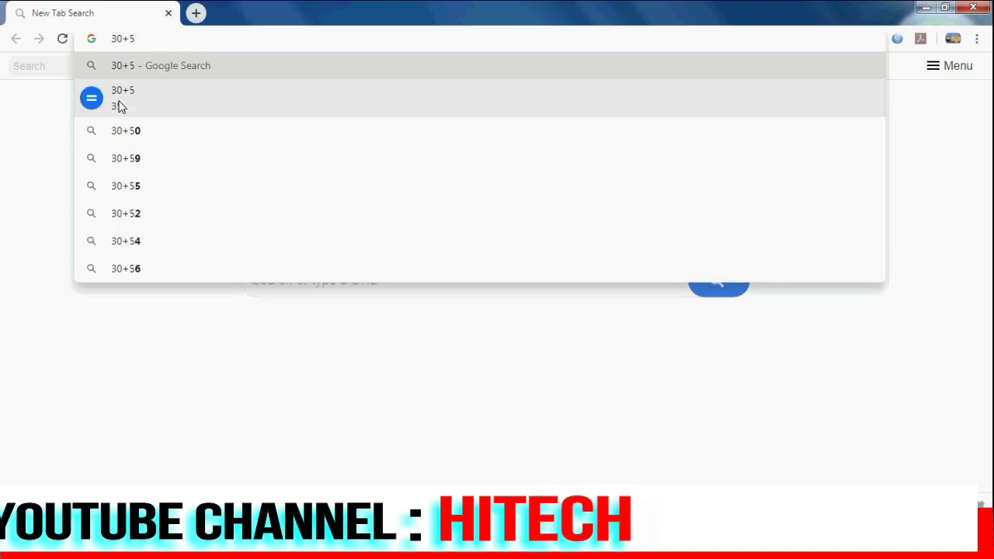
text(0)
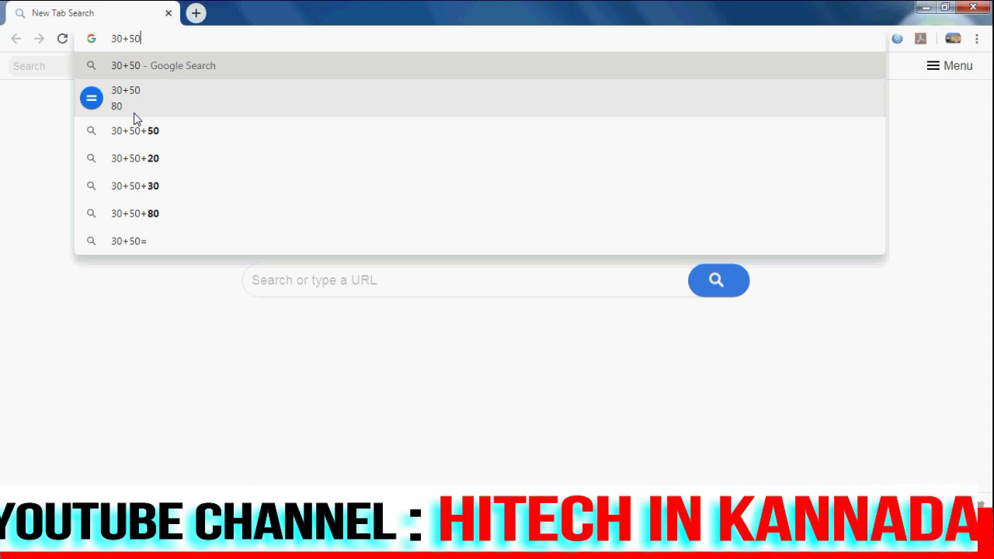
key(BackSpace)
key(BackSpace)
key(BackSpace)
key(BackSpace)
key(BackSpace)
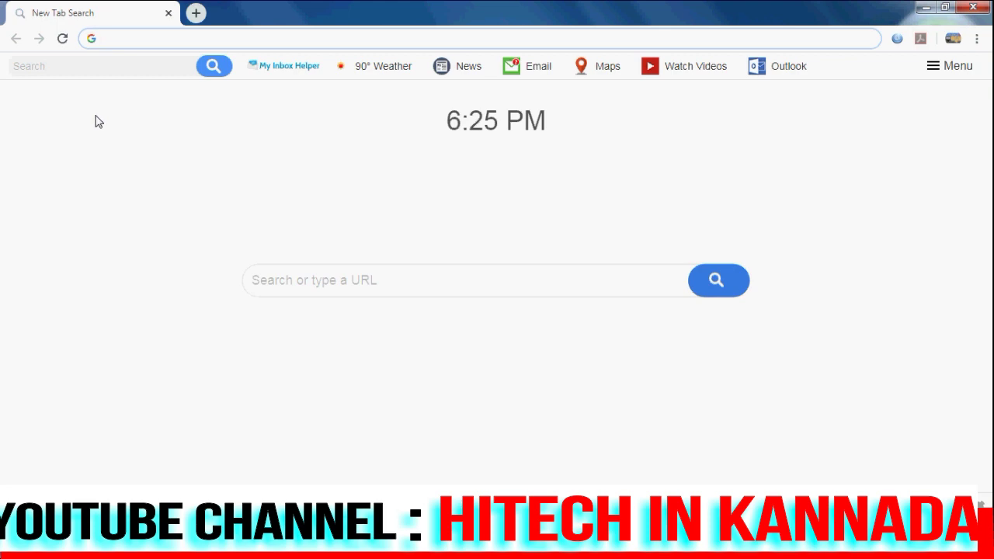
Step: Reach google.com via 'www', search 'ambedkar', and open the B. R. Ambedkar - Wikipedia result
text(www.google.com)
key(Return)
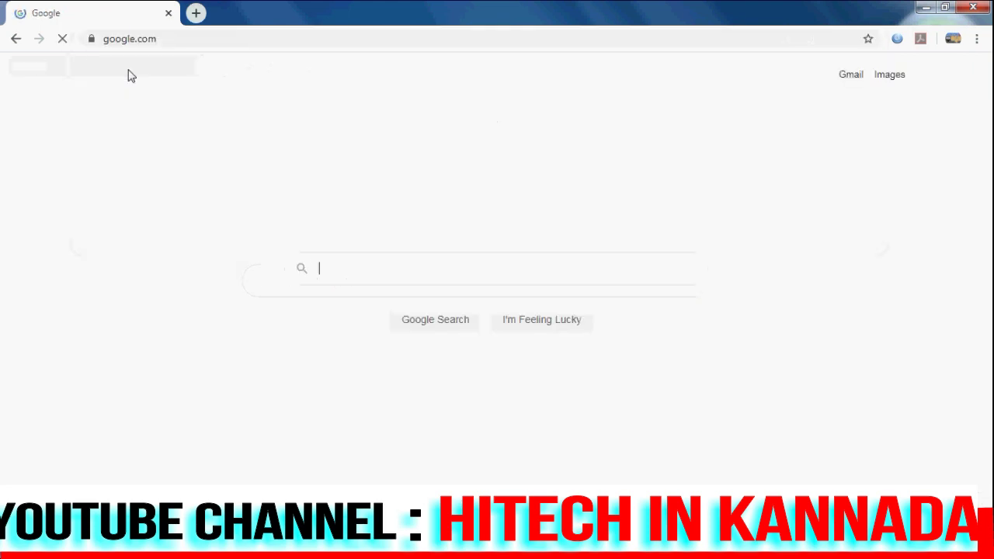
text(a)
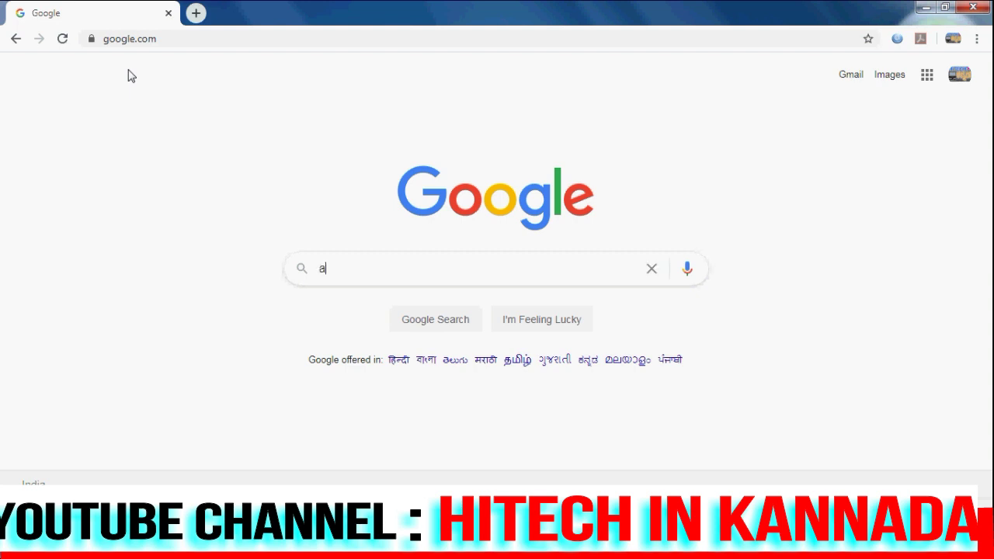
text(mbe)
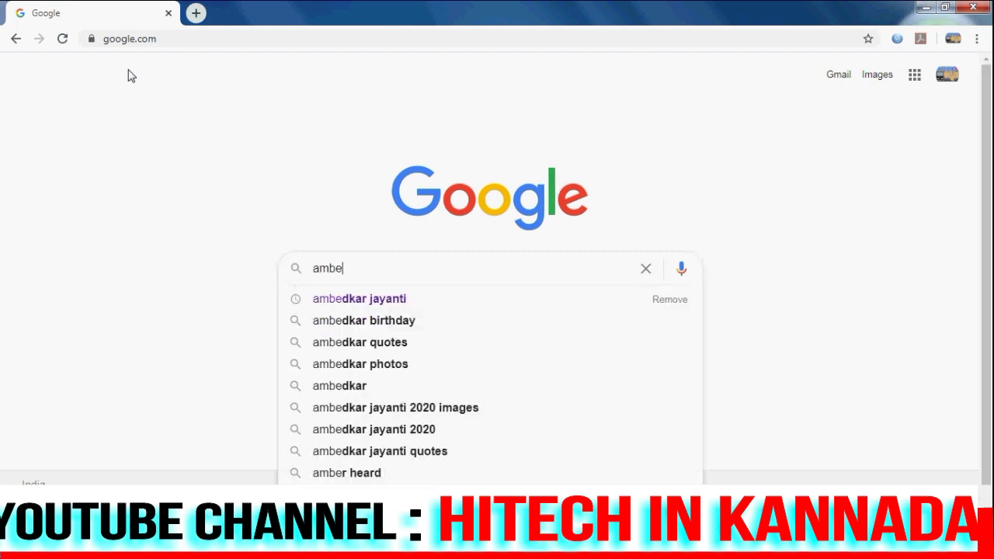
key(Down)
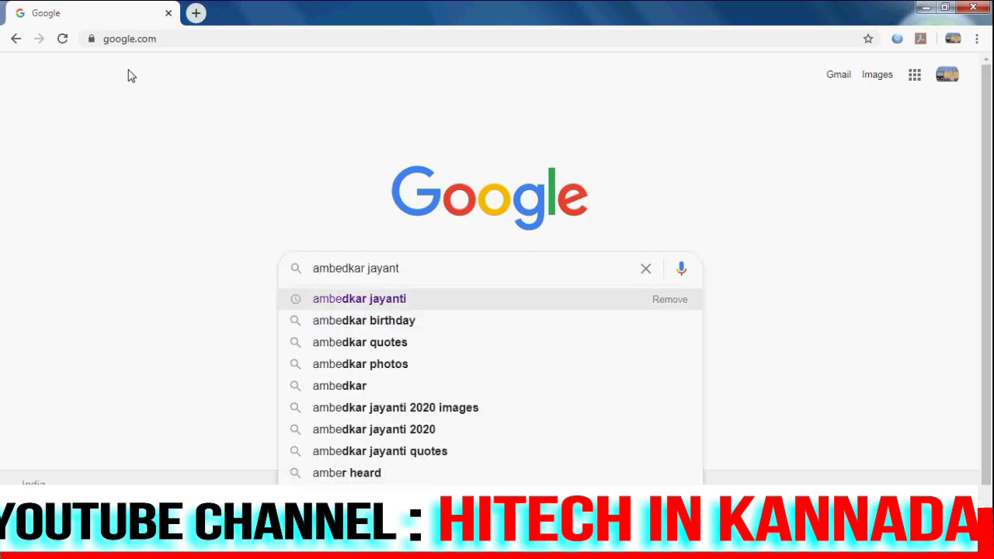
key(BackSpace)
key(BackSpace)
key(BackSpace)
key(BackSpace)
key(BackSpace)
key(BackSpace)
key(BackSpace)
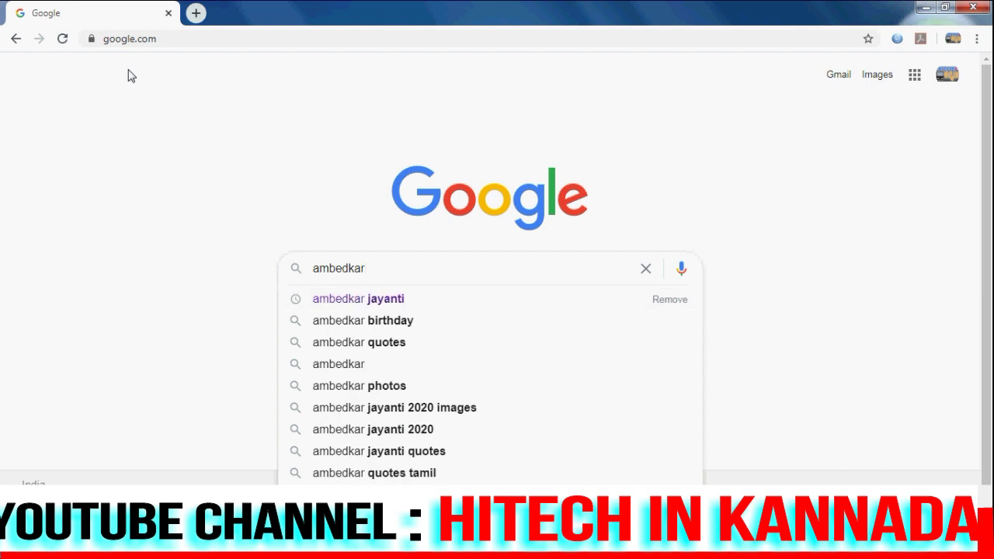
key(Return)
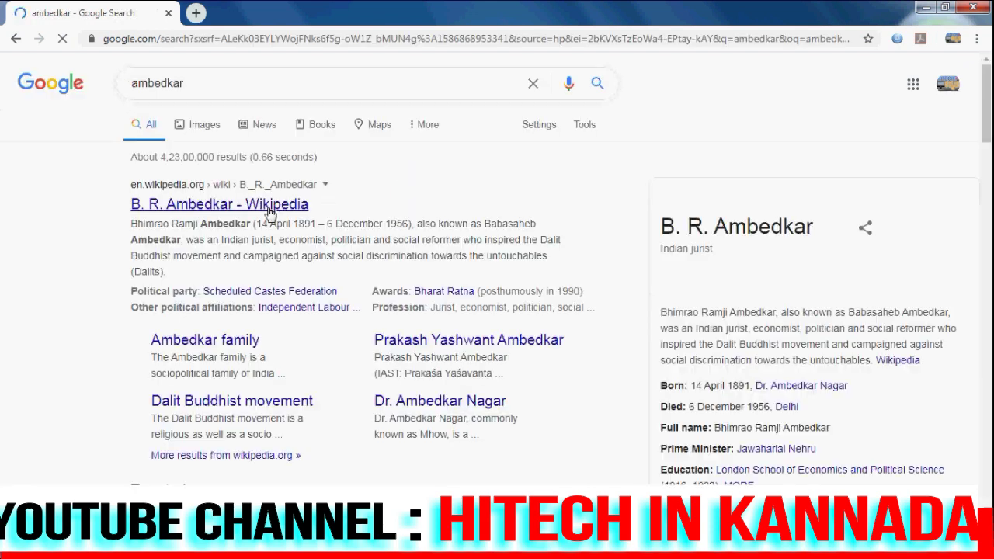
click(268, 210)
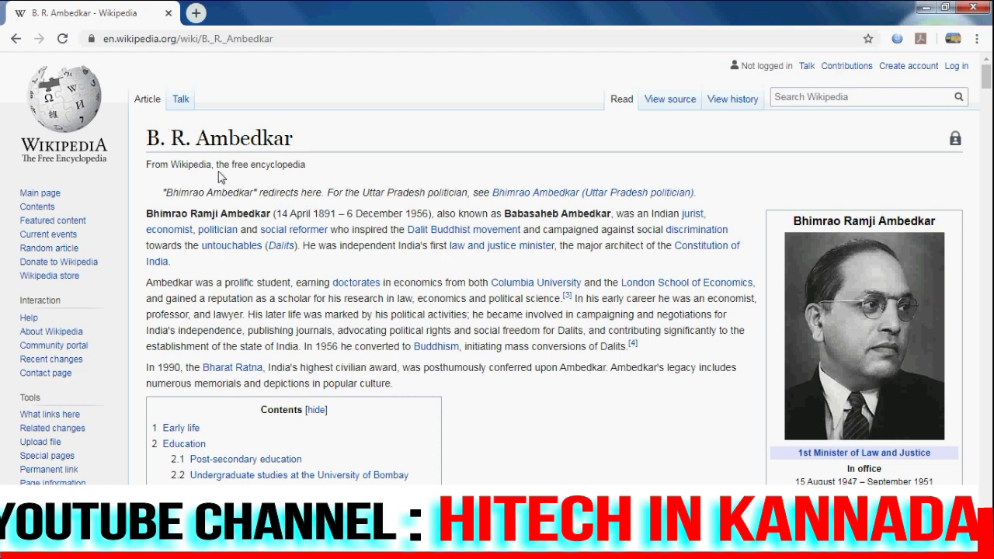
Step: Print the article with Save as PDF to the Desktop, then minimize Chrome
key(ctrl+p)
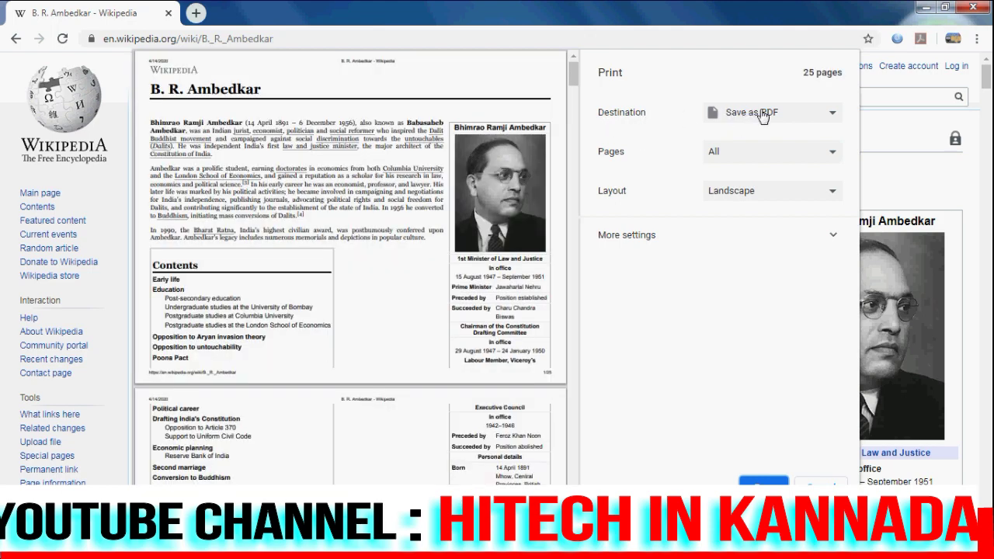
click(767, 115)
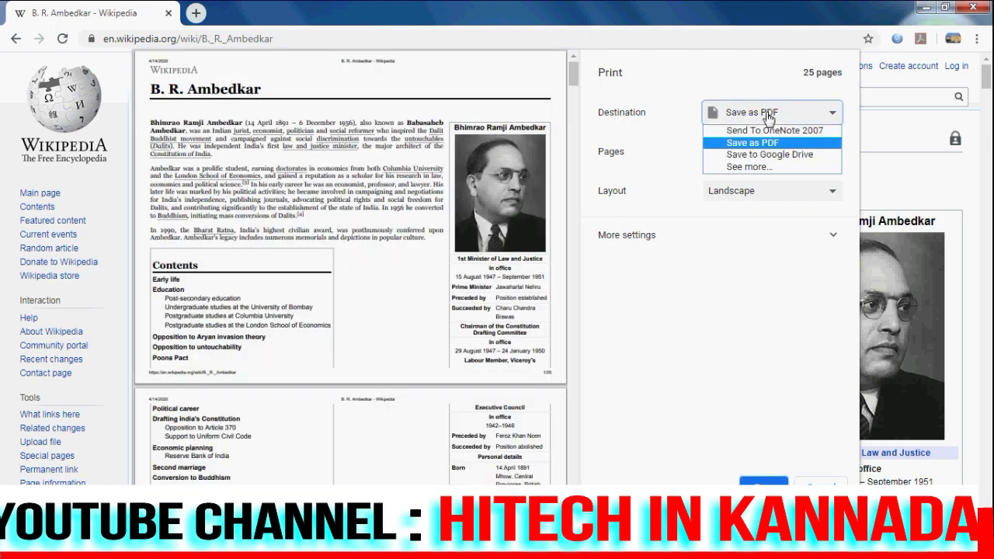
click(799, 144)
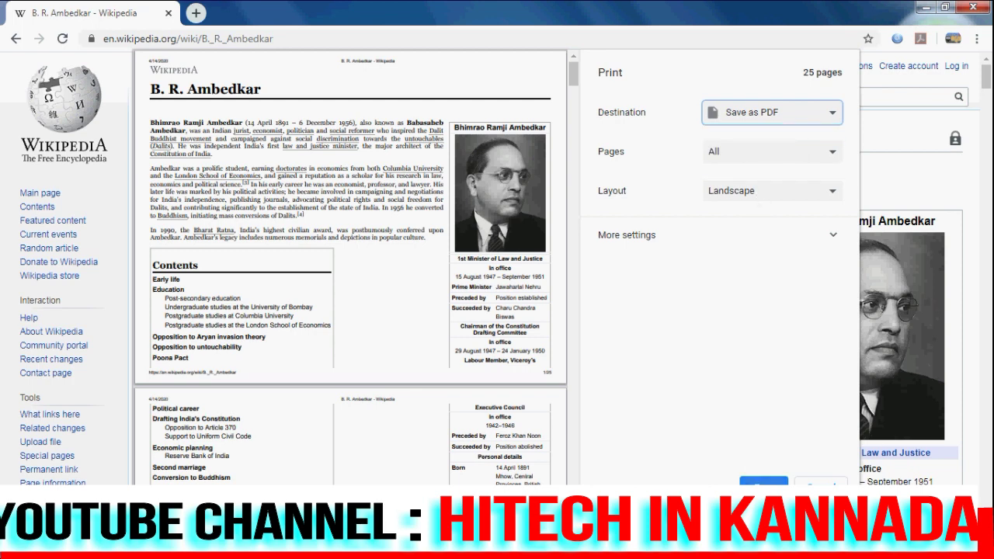
click(764, 486)
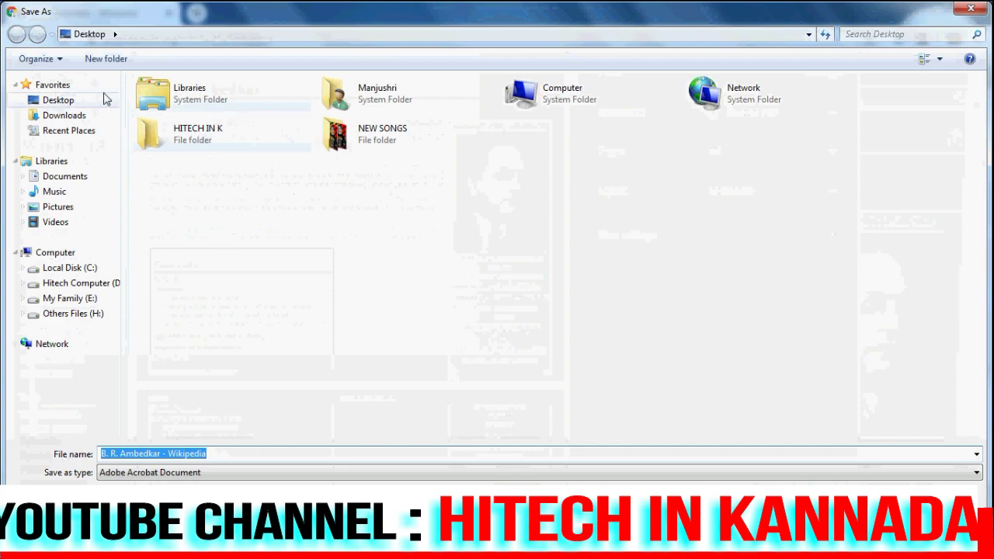
click(88, 99)
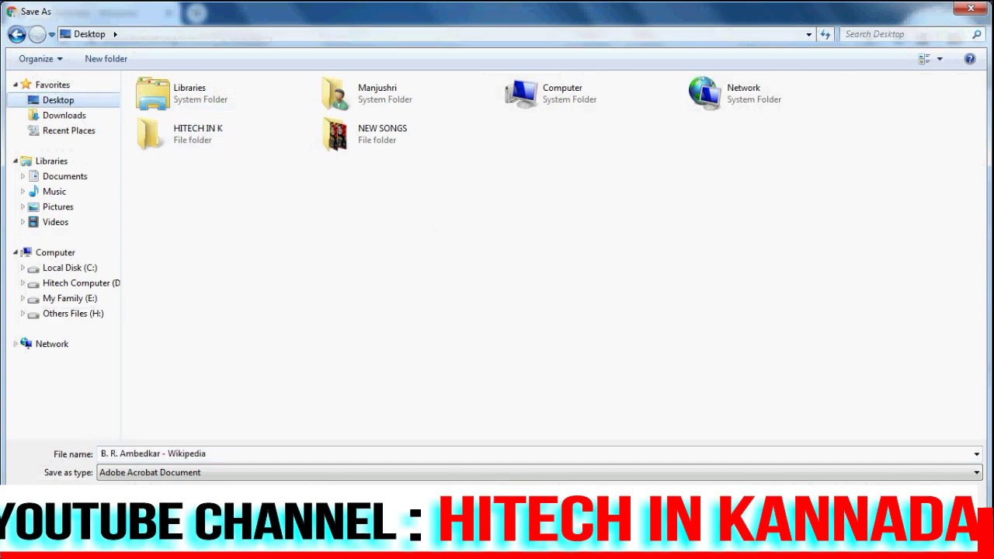
key(Return)
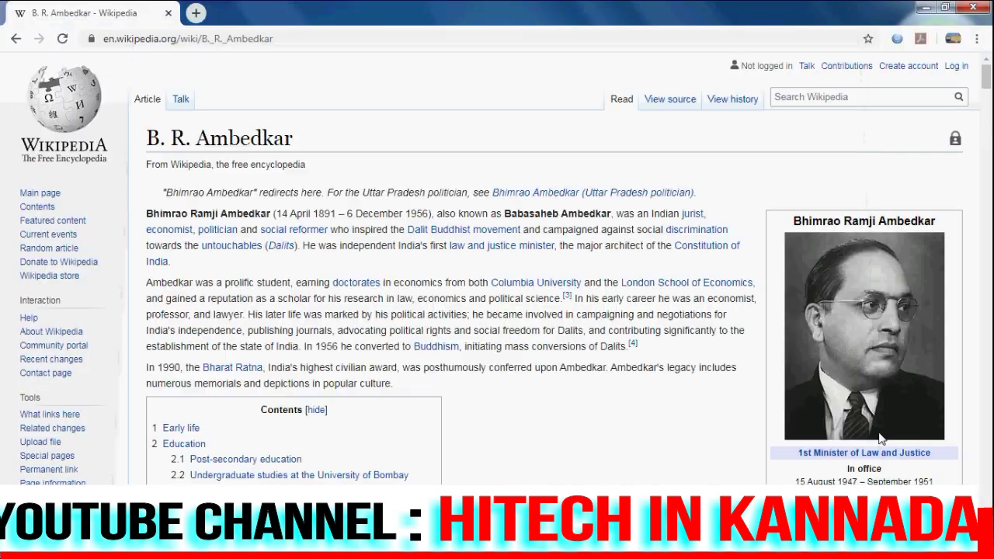
click(925, 8)
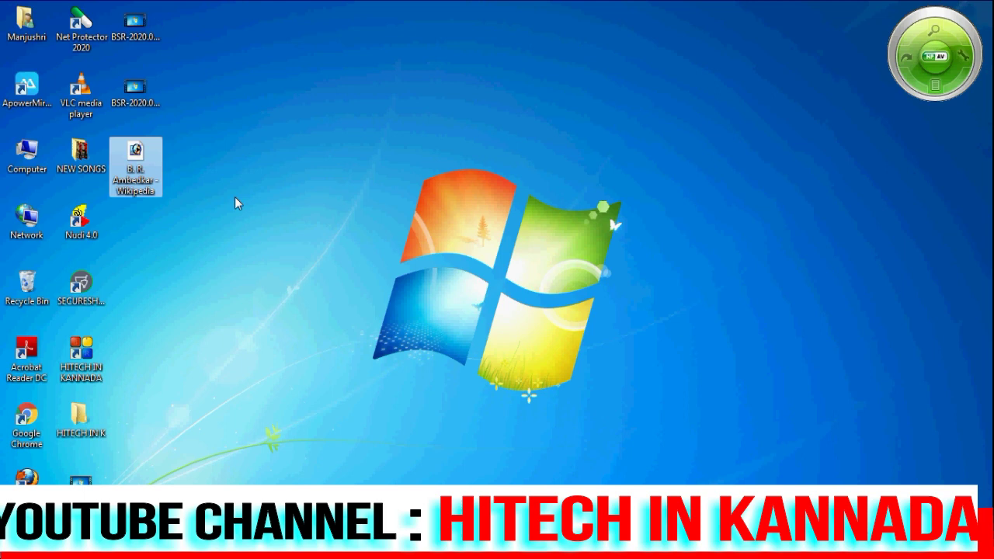
Step: Open the desktop PDF 'B. R. Ambedkar - Wikipedia' with Google Chrome via its context menu
right_click(149, 158)
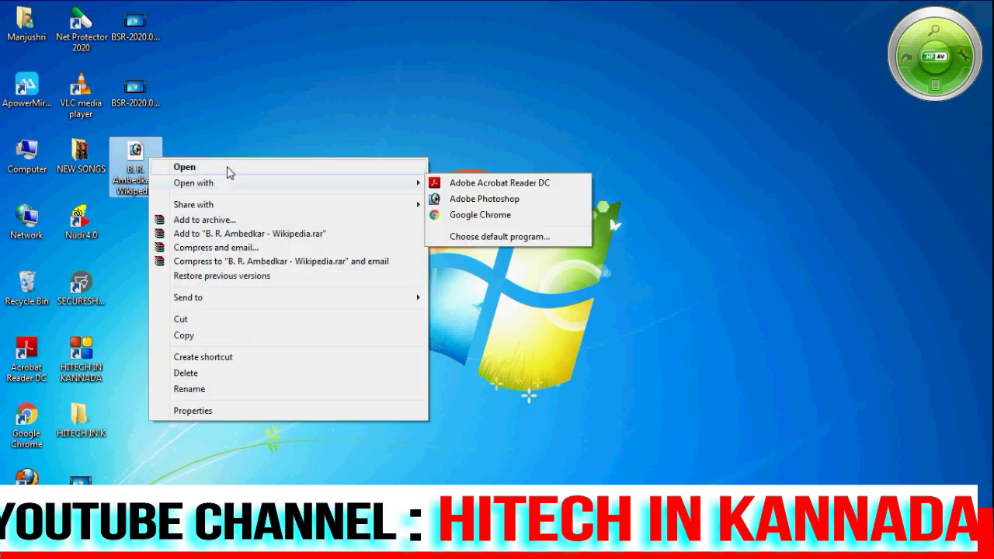
click(250, 123)
click(250, 123)
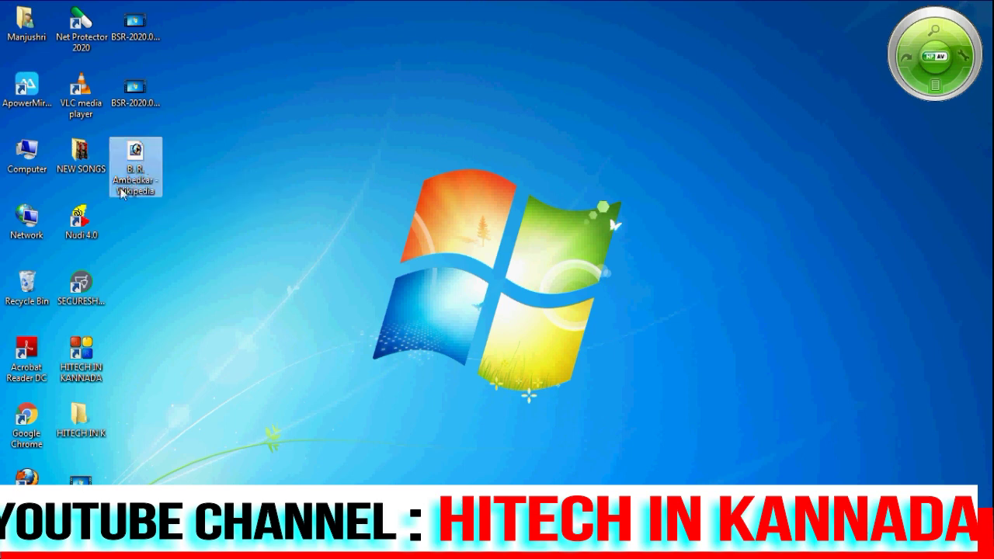
right_click(139, 169)
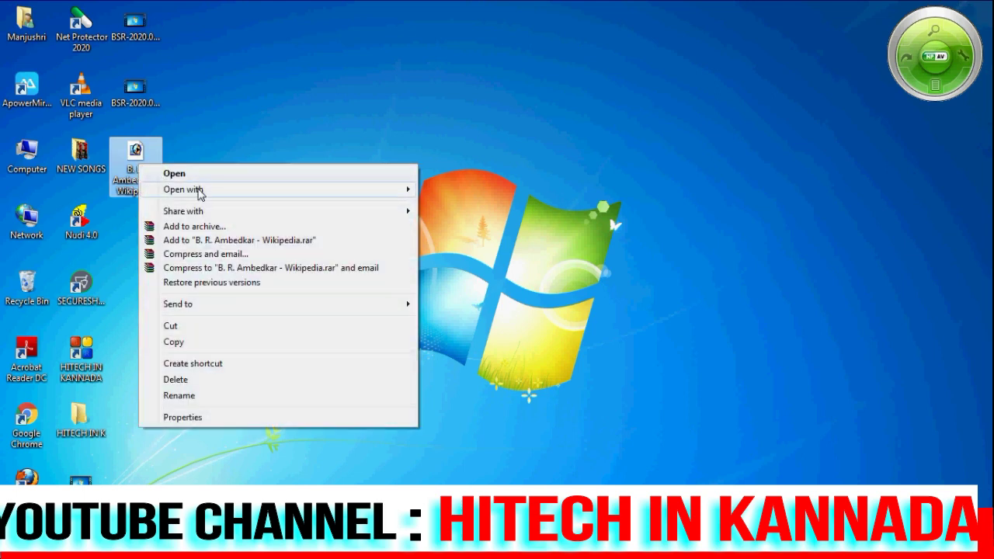
mouse_move(200, 188)
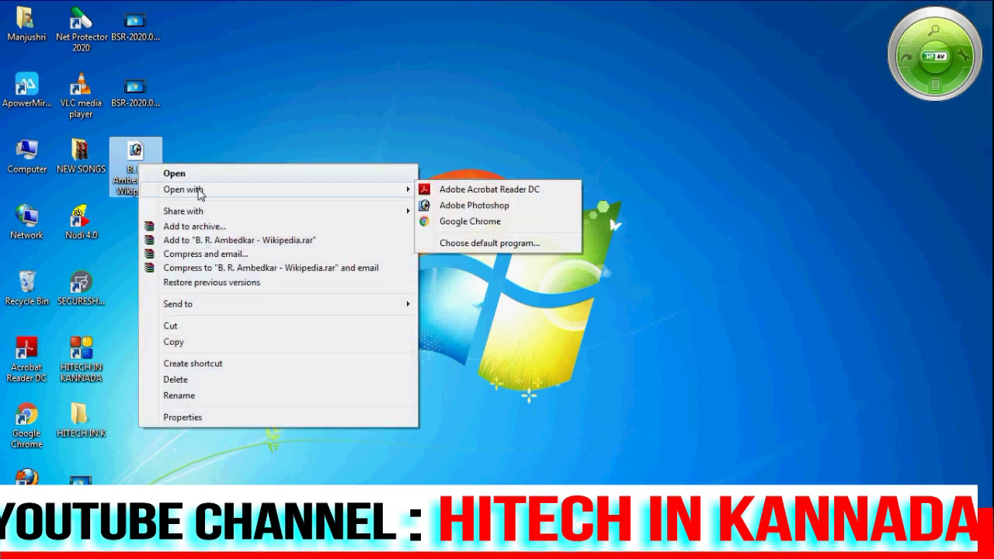
click(470, 221)
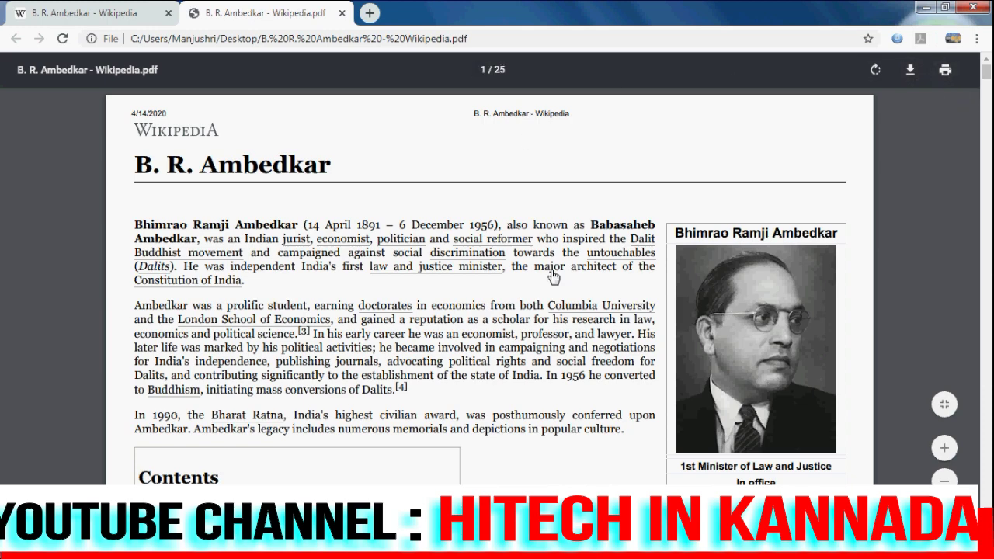
Step: Scroll through the Ambedkar PDF pages in Chrome's viewer, then minimize Chrome
scroll(554, 277, down, 20)
scroll(555, 301, down, 5)
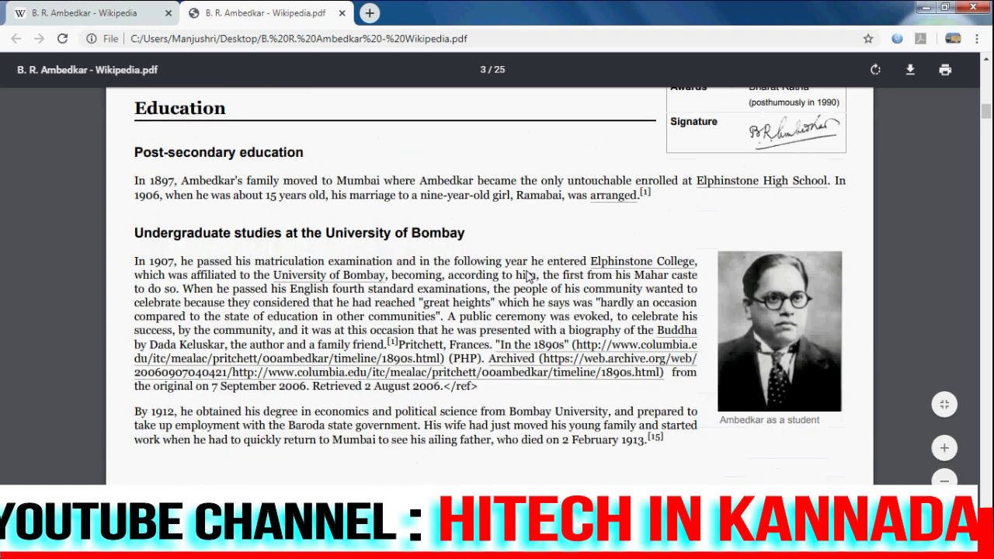
scroll(555, 302, up, 5)
click(925, 8)
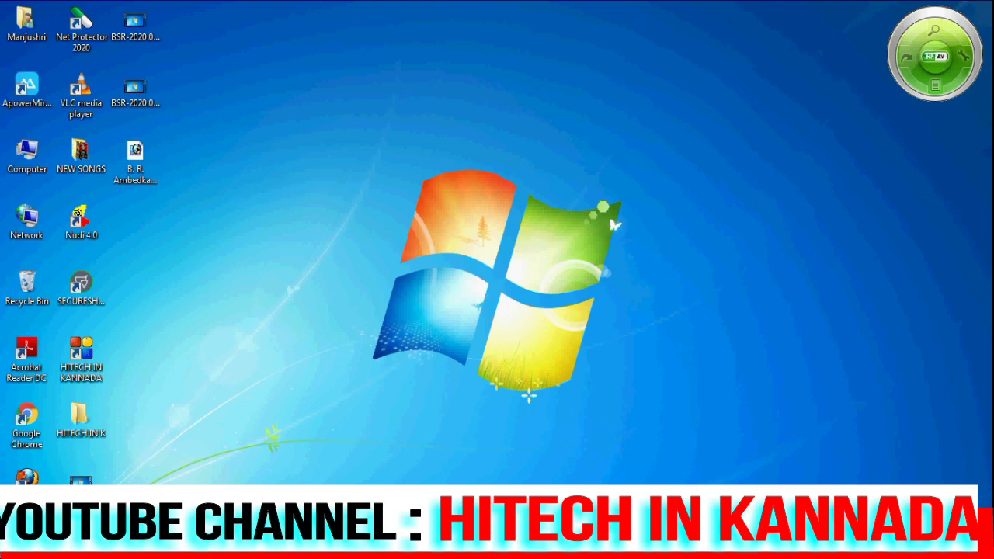
Step: Restore Chrome, load google.com in a new tab, and go to Google Images
click(217, 414)
click(364, 13)
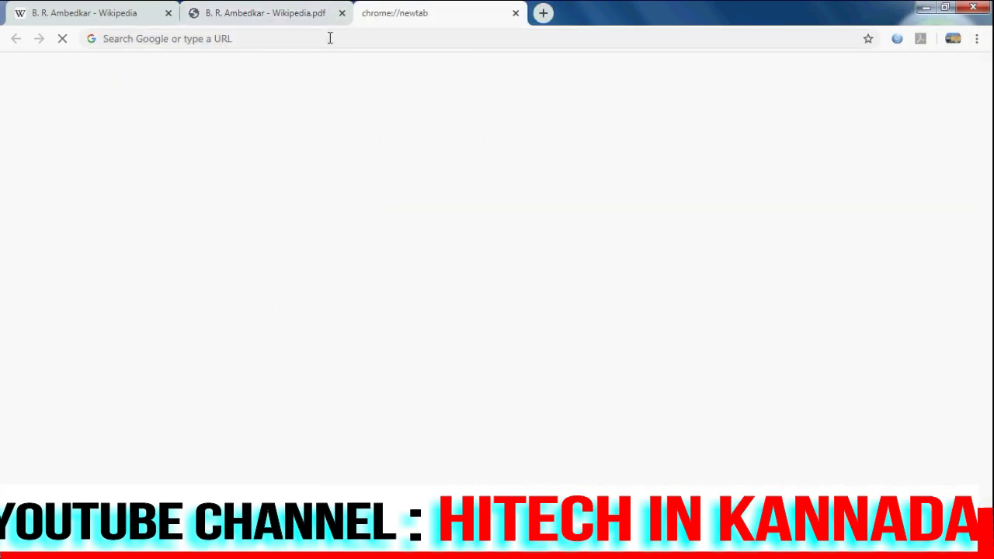
text(www.google.com)
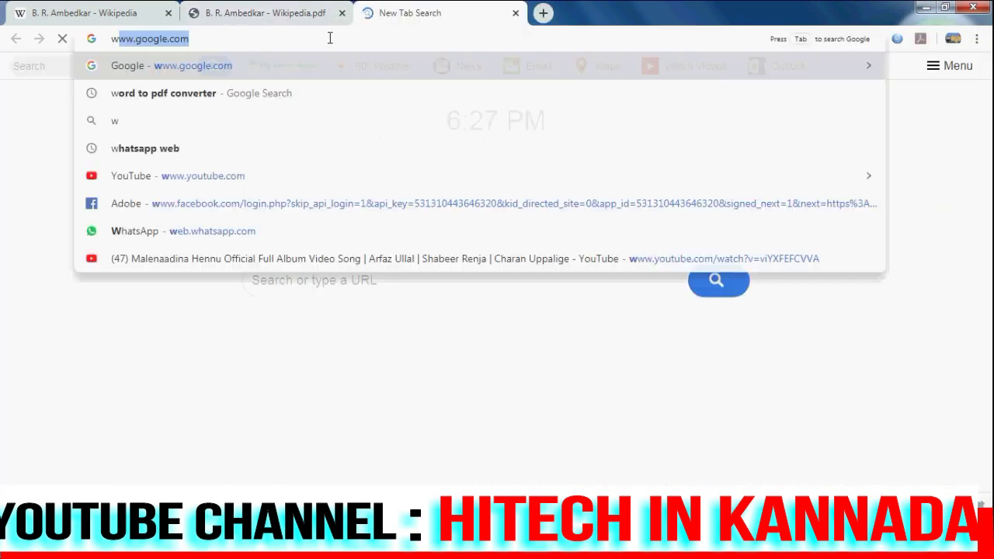
key(Return)
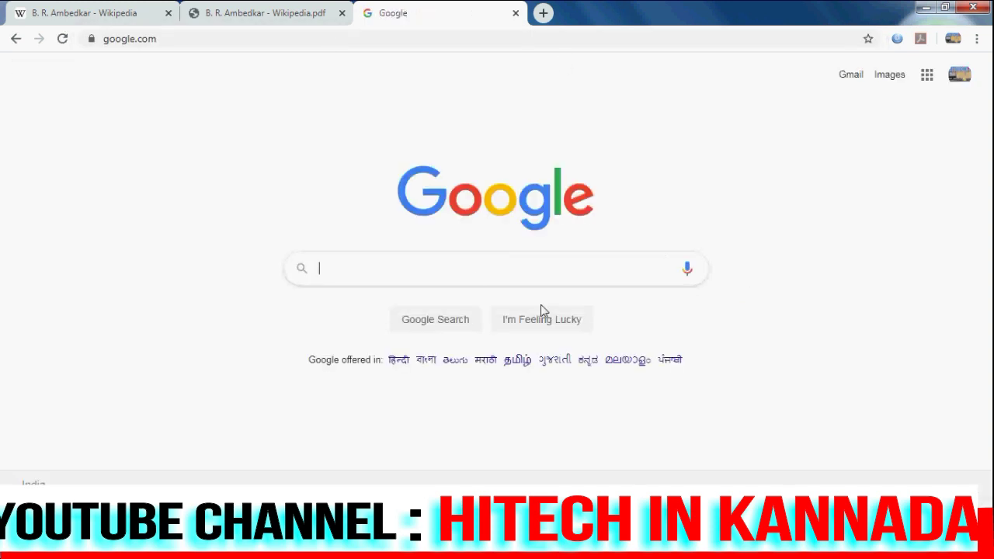
click(887, 78)
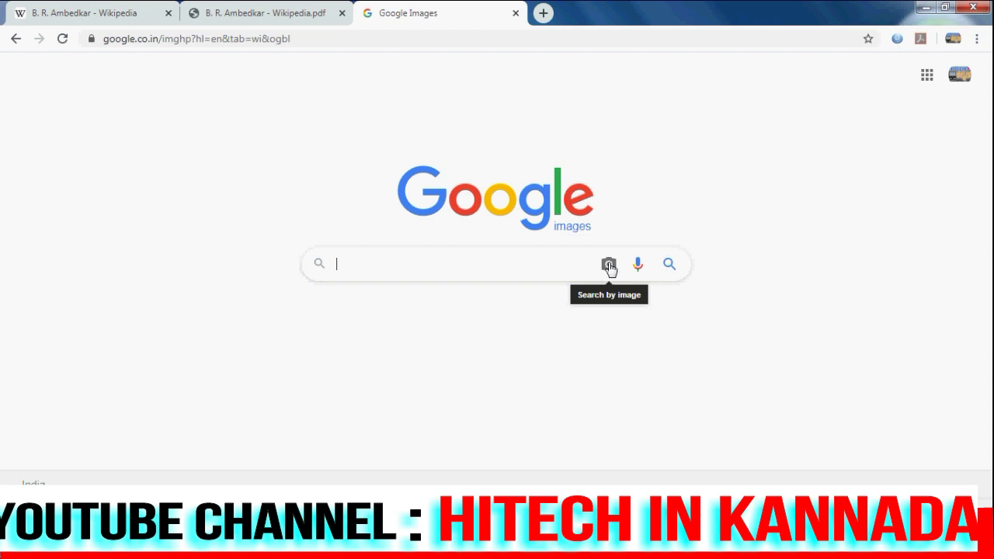
Step: Search by image by uploading the jpg photo from the computer
click(609, 265)
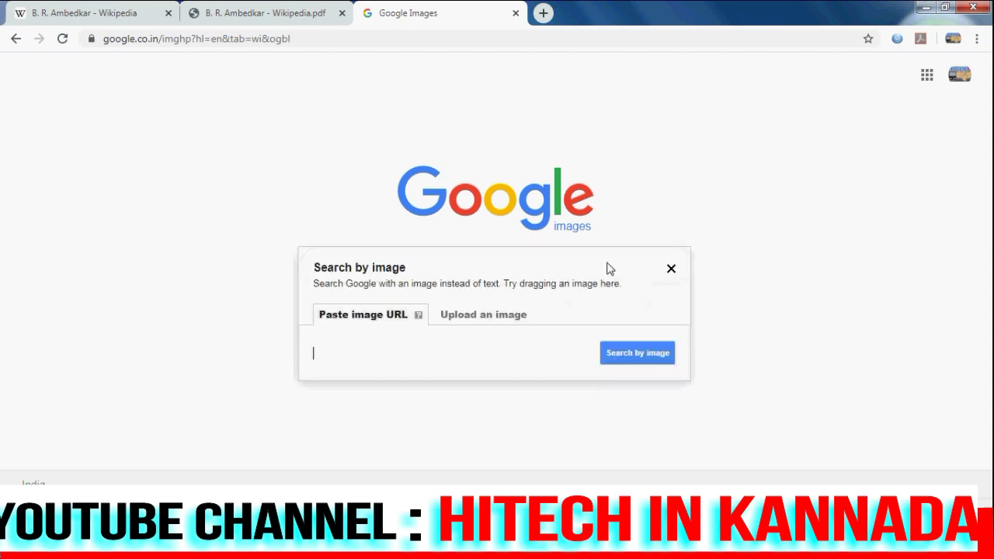
click(488, 318)
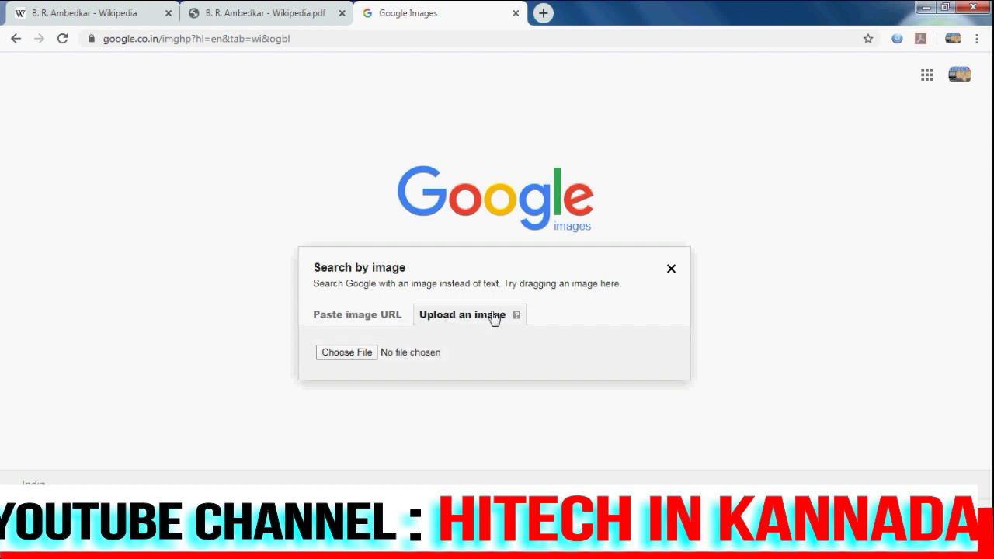
click(348, 354)
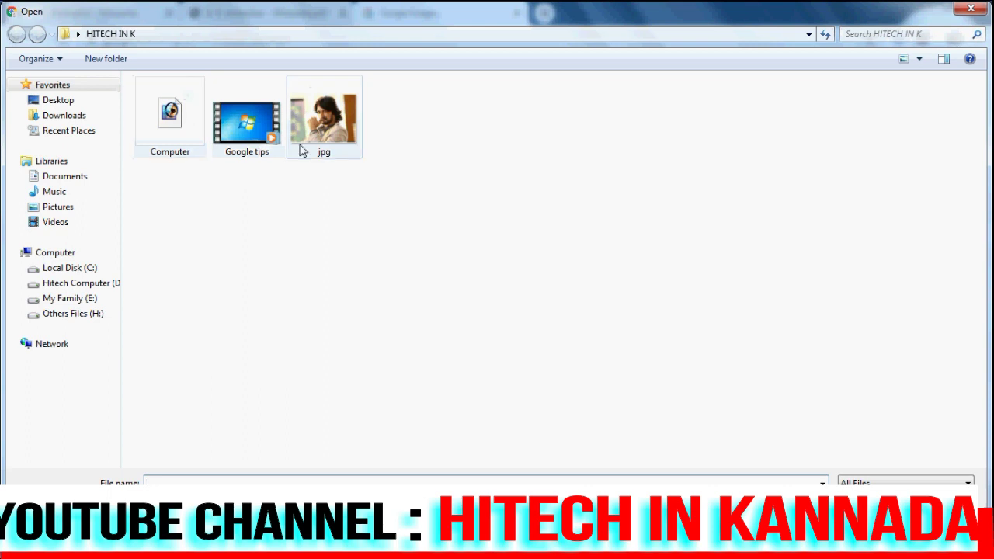
click(344, 129)
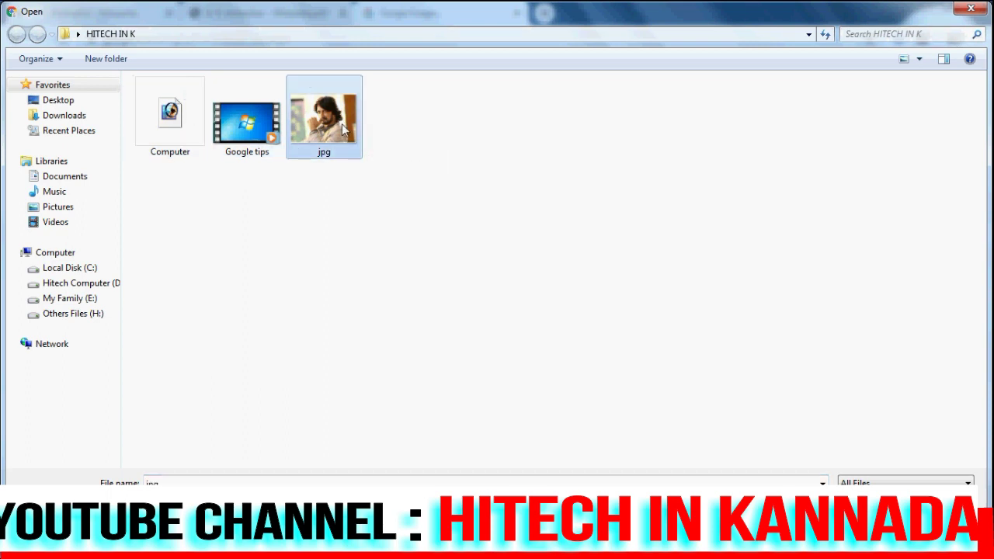
click(878, 509)
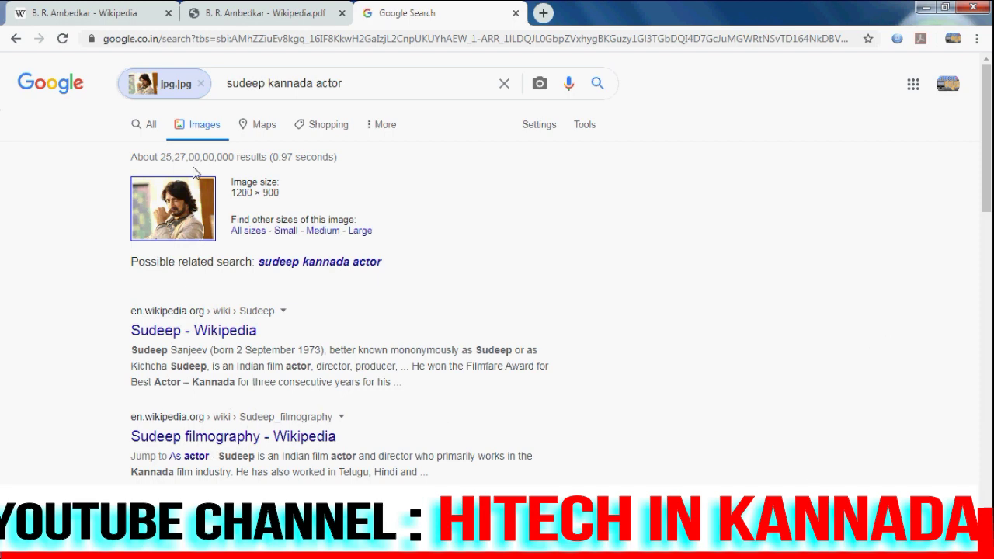
Step: Scroll through the 'sudeep kannada actor' results and similar images, then back to the top
scroll(206, 261, down, 5)
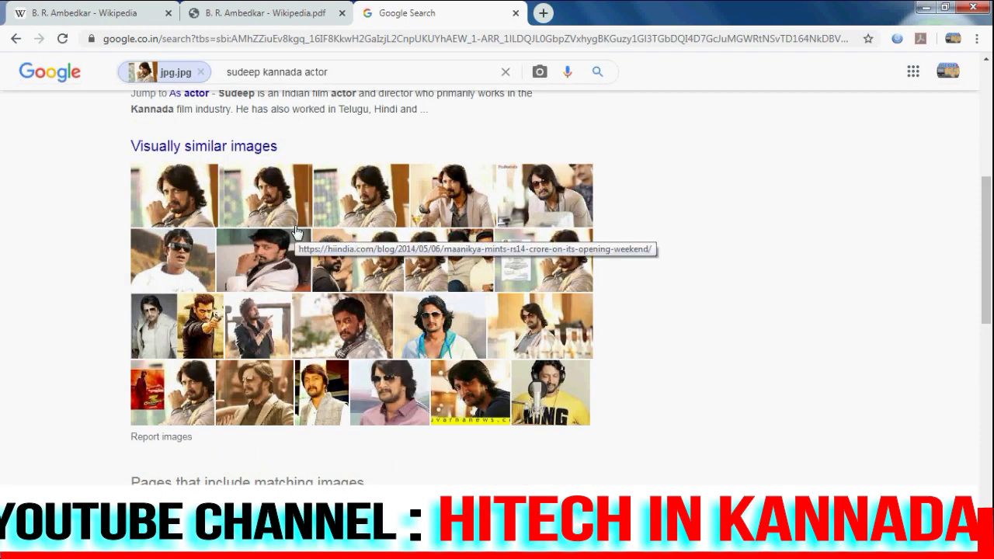
scroll(332, 237, up, 3)
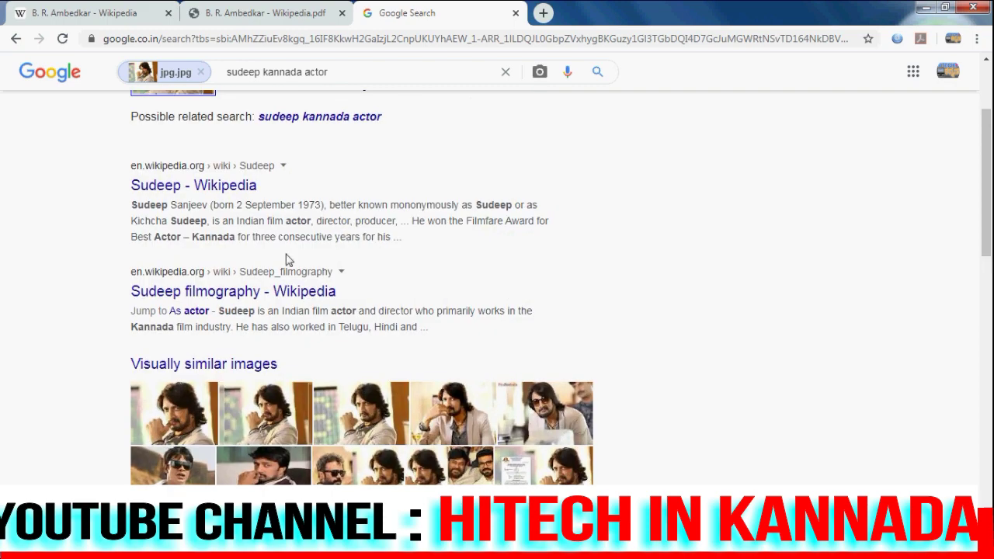
scroll(258, 277, up, 2)
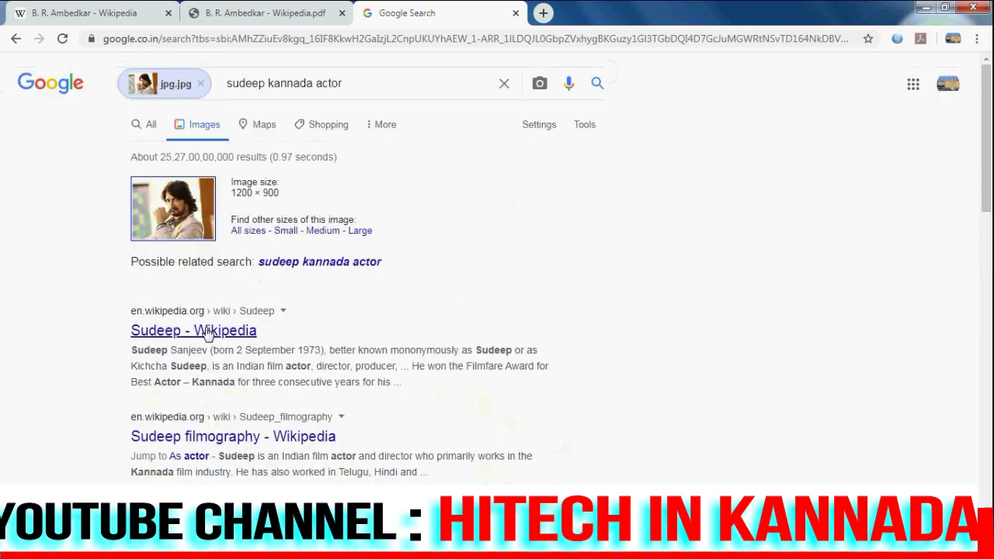